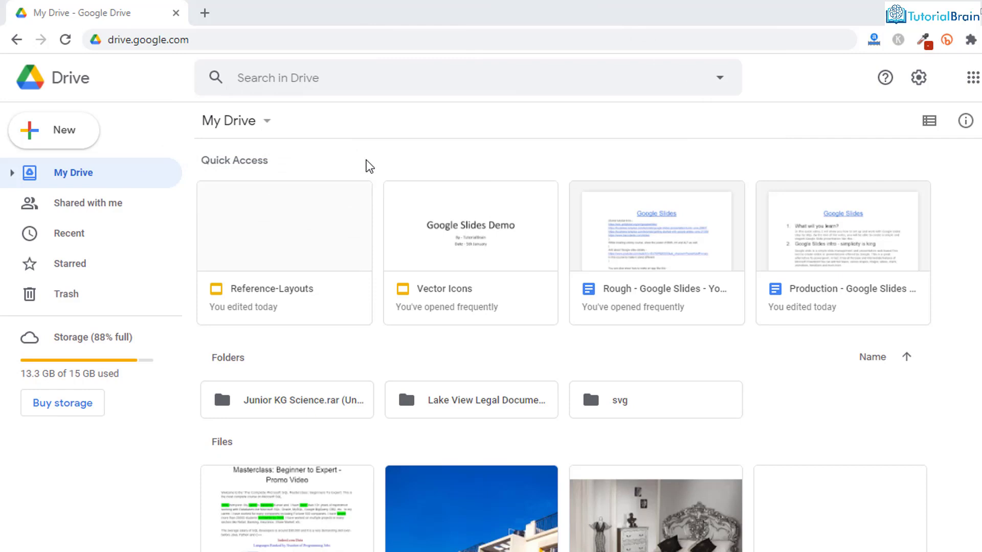
Reload Google Drive at its My Drive address and bring up the My Drive creation menu.
click(200, 36)
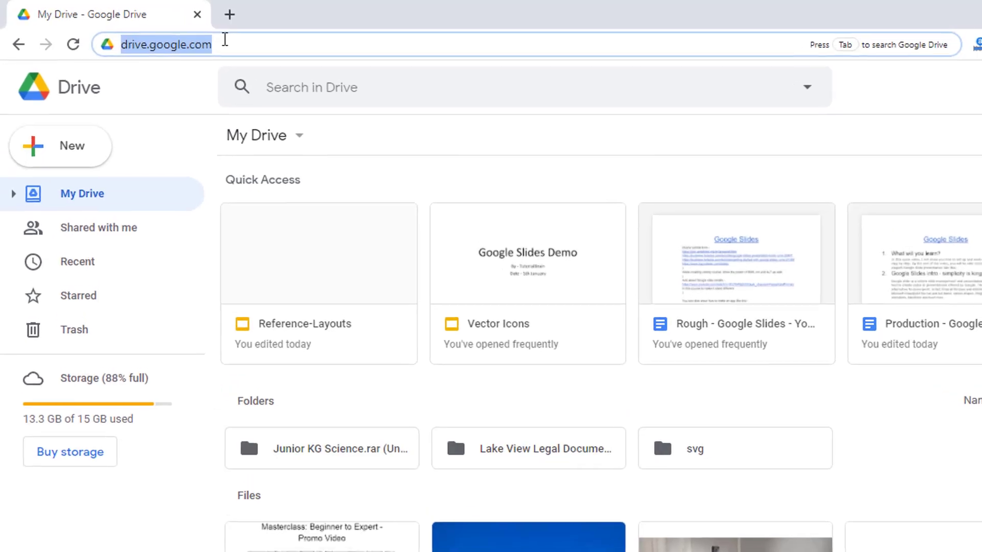
click(225, 39)
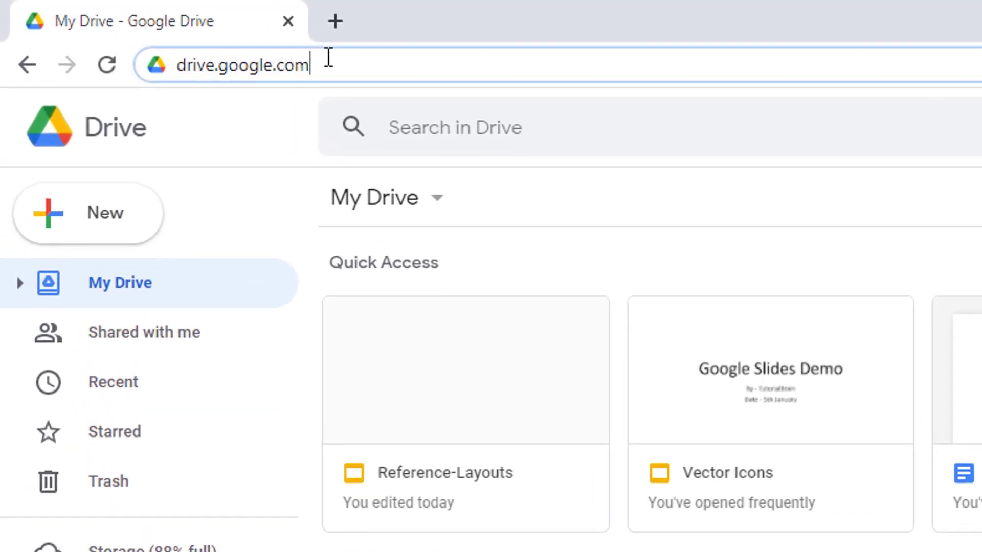
key(Return)
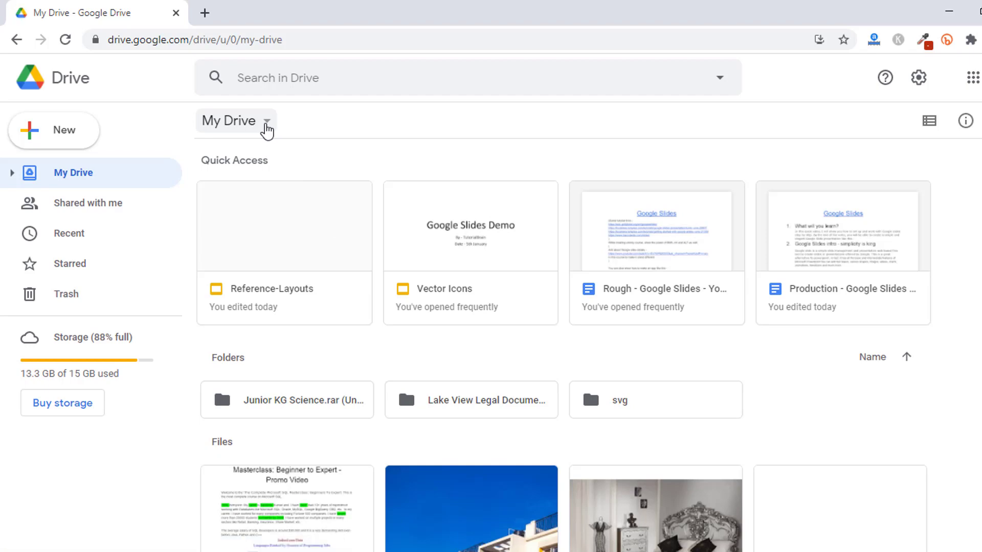
click(267, 123)
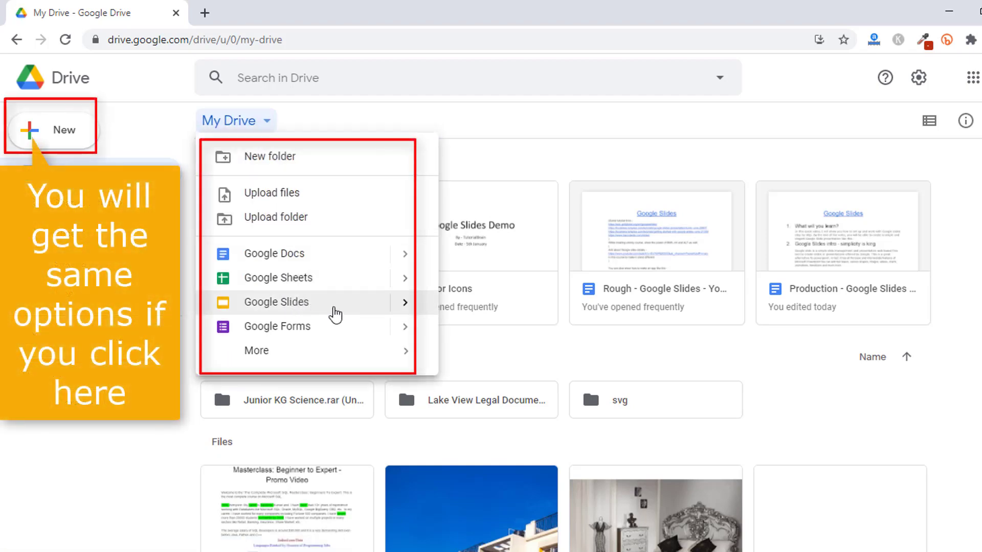
Create a Google Slides presentation from a template via My Drive's Google Slides submenu.
mouse_move(406, 307)
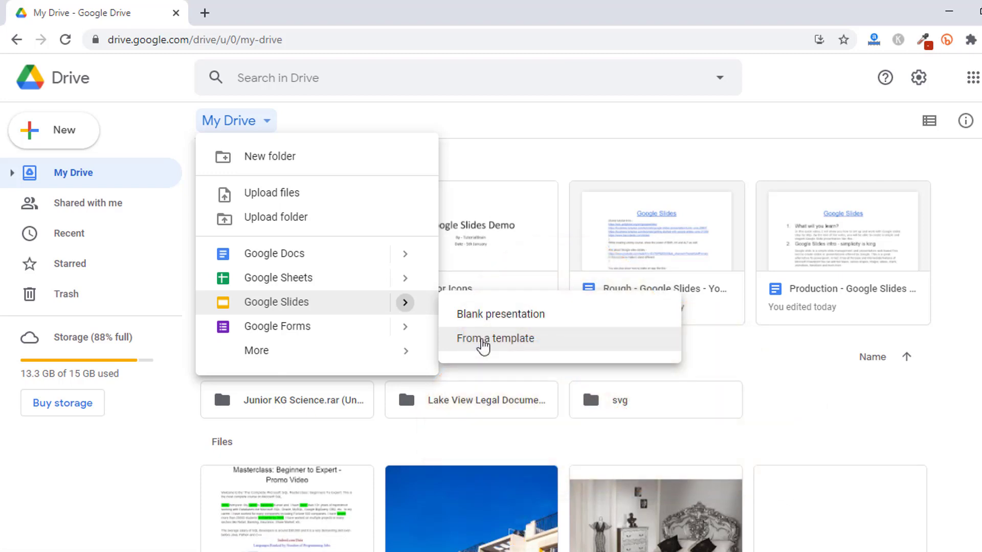
click(483, 339)
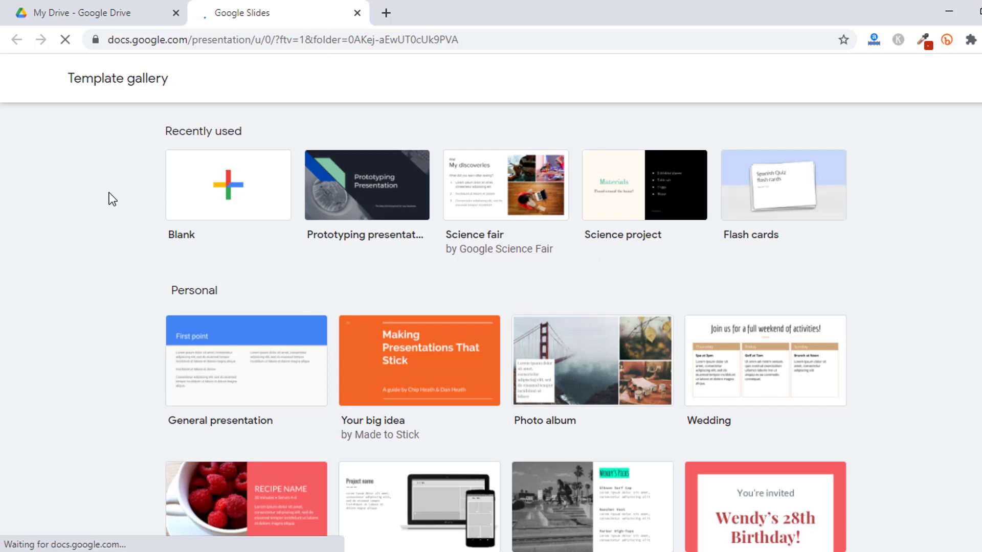
Scroll the template gallery to the Work section and pick Prototyping presentation.
scroll(110, 197, down, 5)
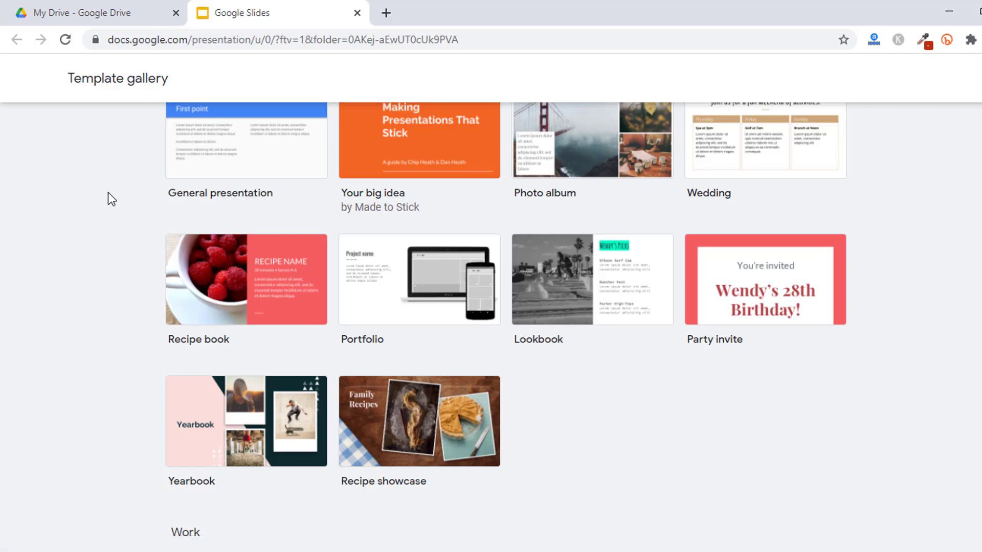
scroll(108, 193, down, 5)
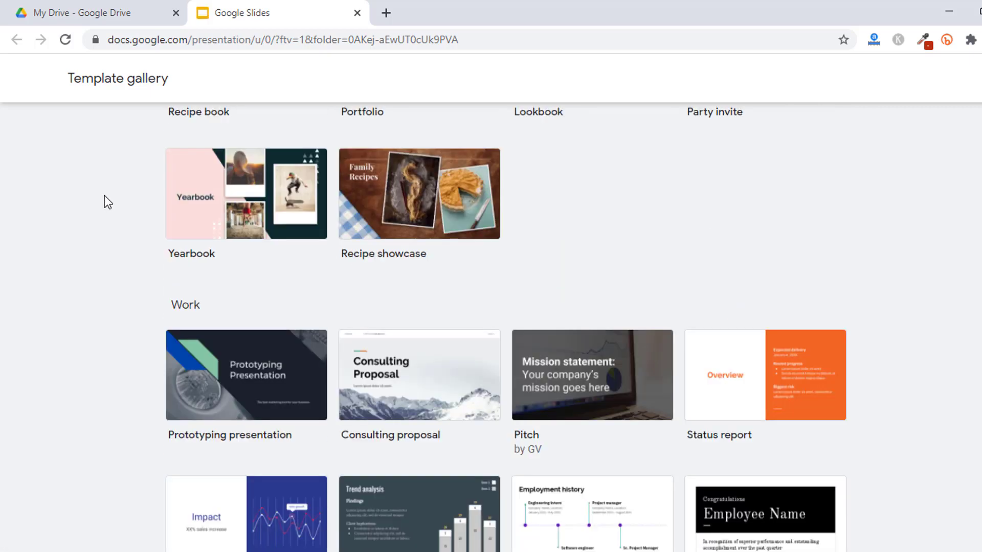
scroll(104, 196, down, 7)
scroll(104, 195, down, 3)
scroll(104, 195, up, 7)
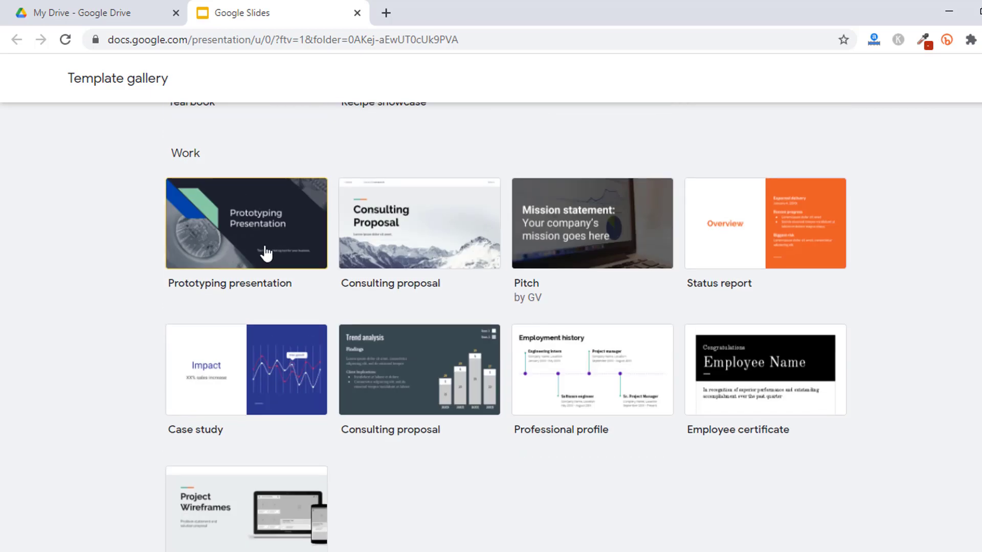
click(266, 253)
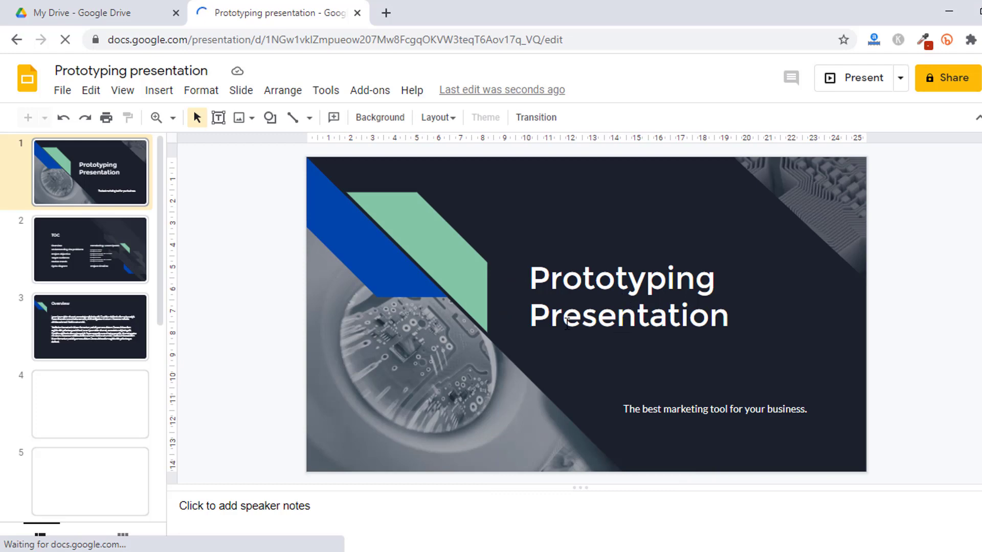
Replace the title slide's heading with 'Google Slides Tutorial'.
double_click(578, 283)
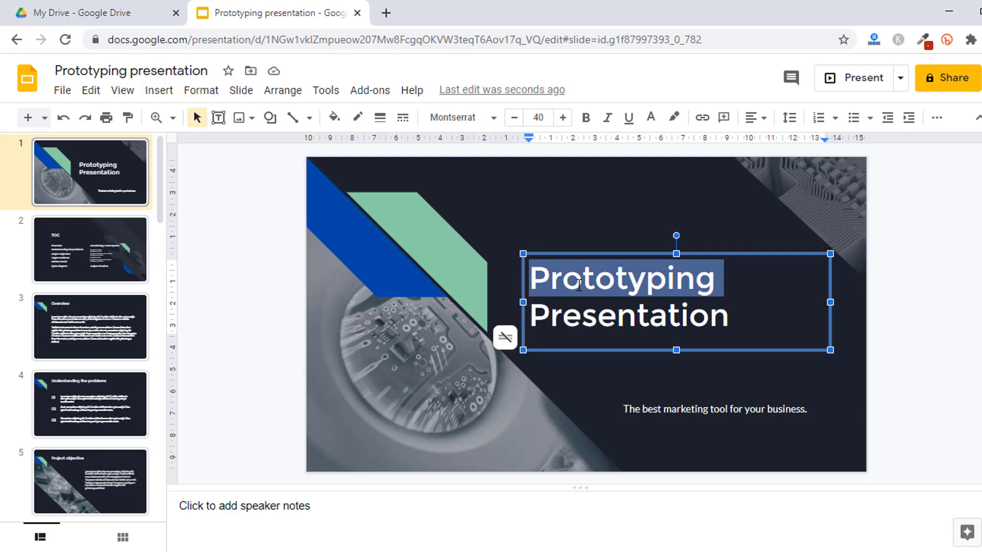
key(Delete)
key(Delete)
key(Delete)
key(Delete)
key(Delete)
key(Delete)
key(Delete)
key(Delete)
key(Delete)
key(Delete)
key(Delete)
key(Delete)
key(Delete)
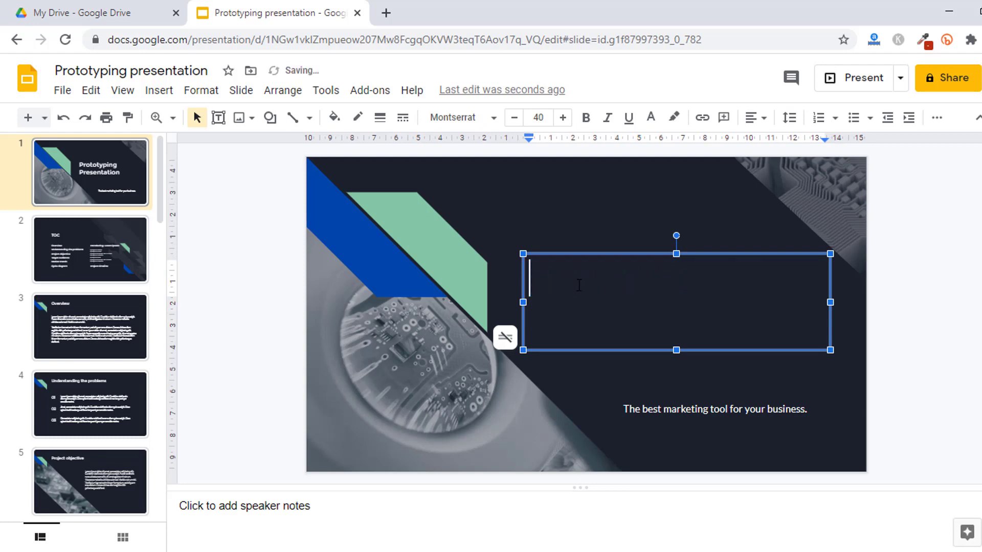
text(Googl)
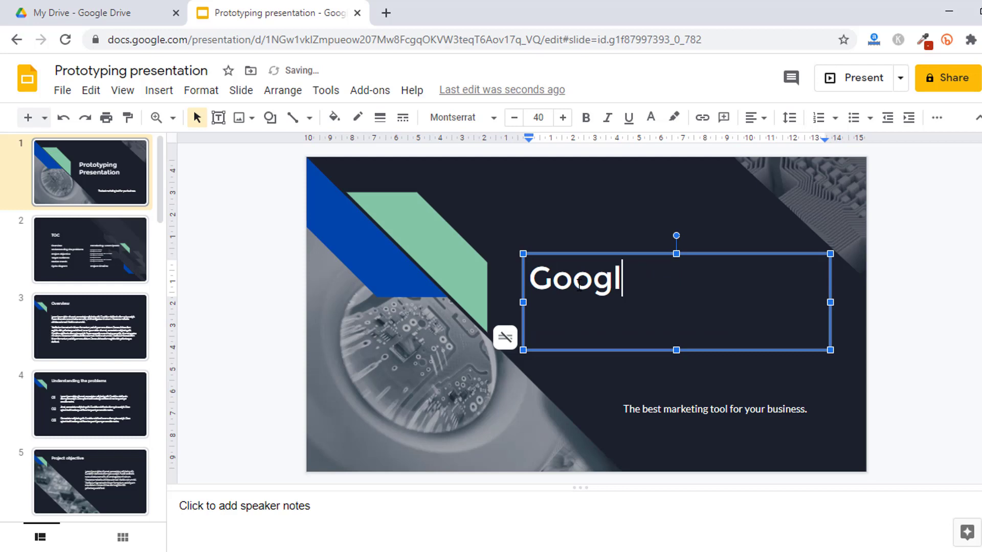
text(e Slides )
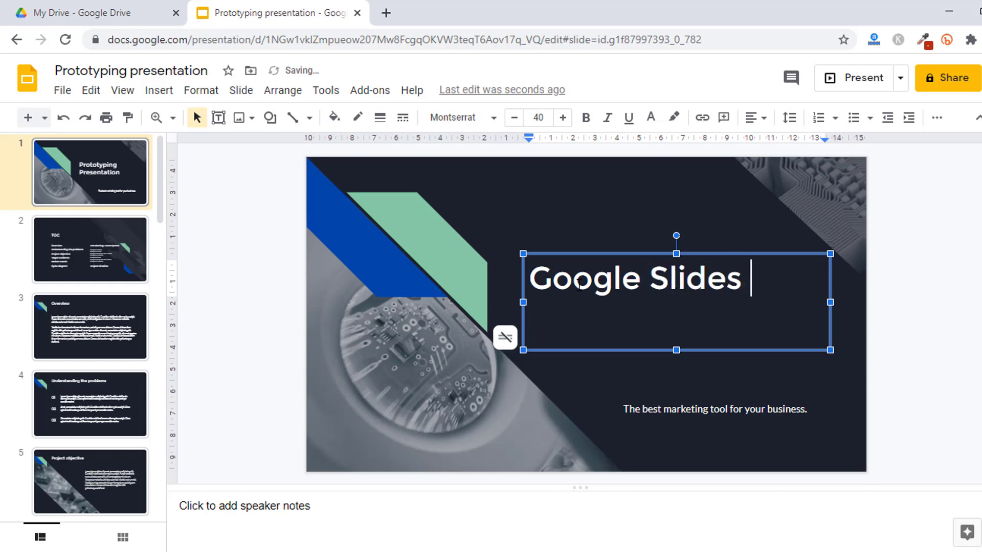
text(Tutorial)
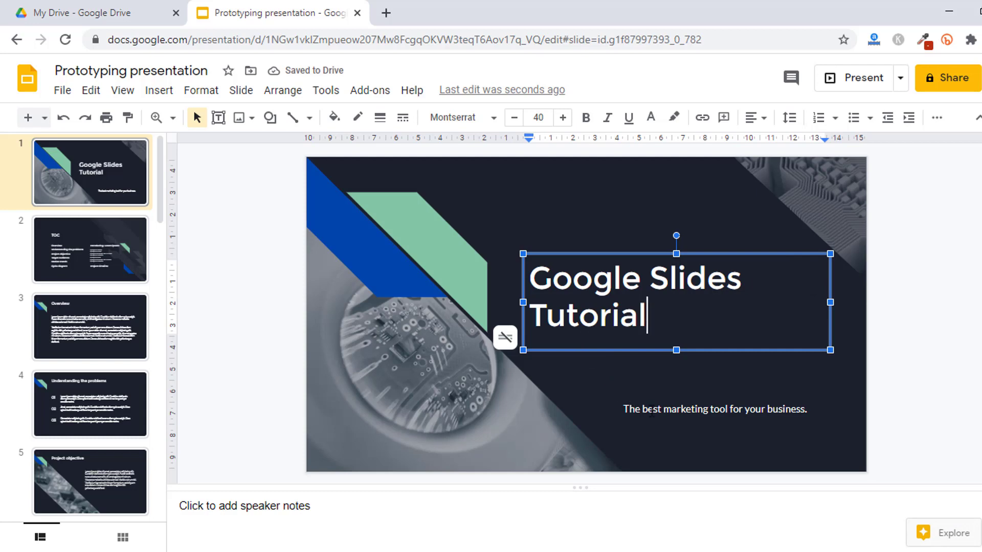
Change the title slide's subtitle to 'TutorialBrain'.
double_click(652, 409)
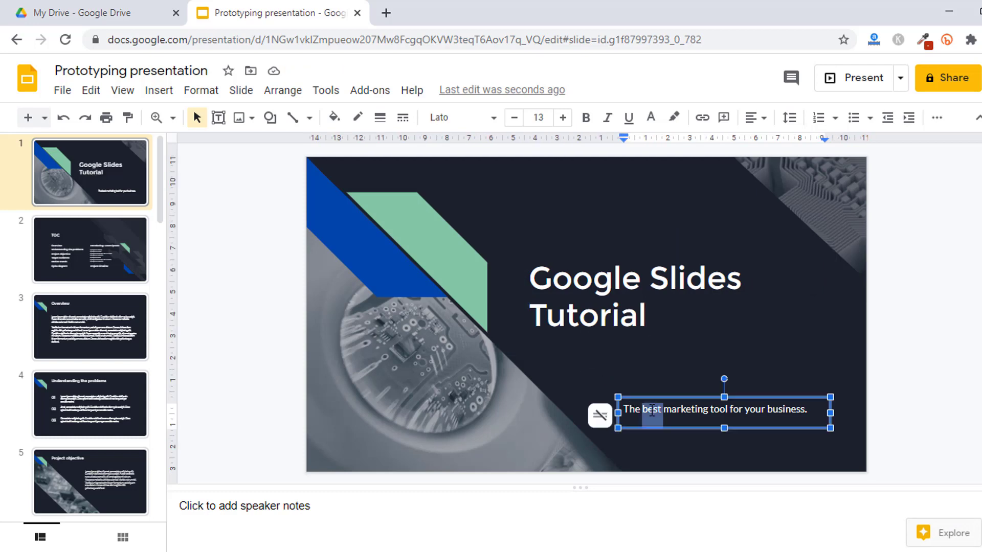
triple_click(652, 409)
text(Tu)
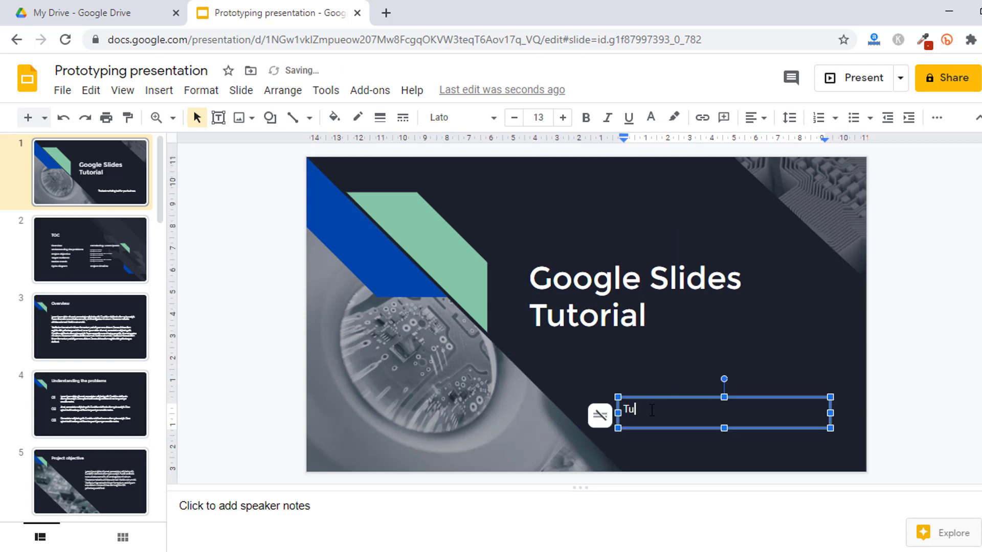
text(torialBrain)
click(912, 260)
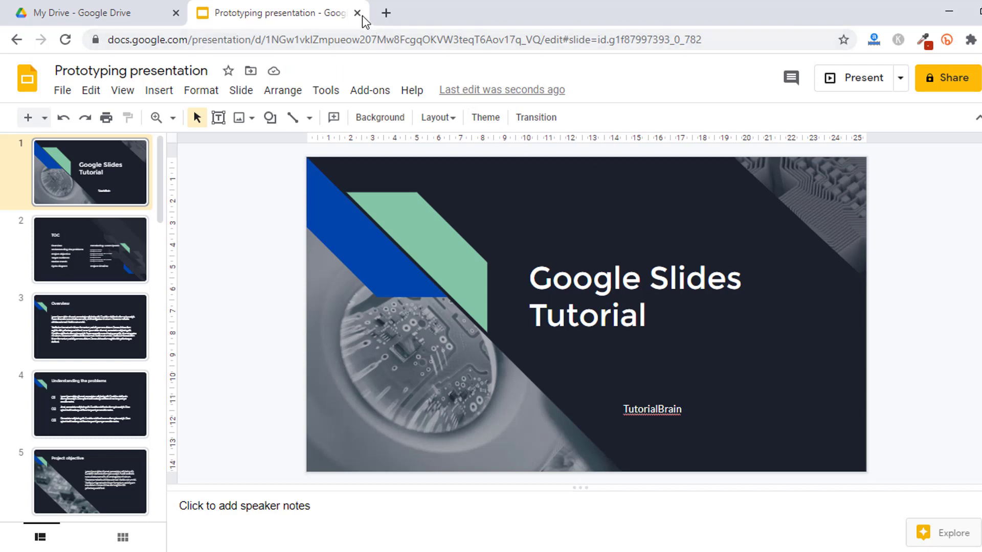
click(62, 91)
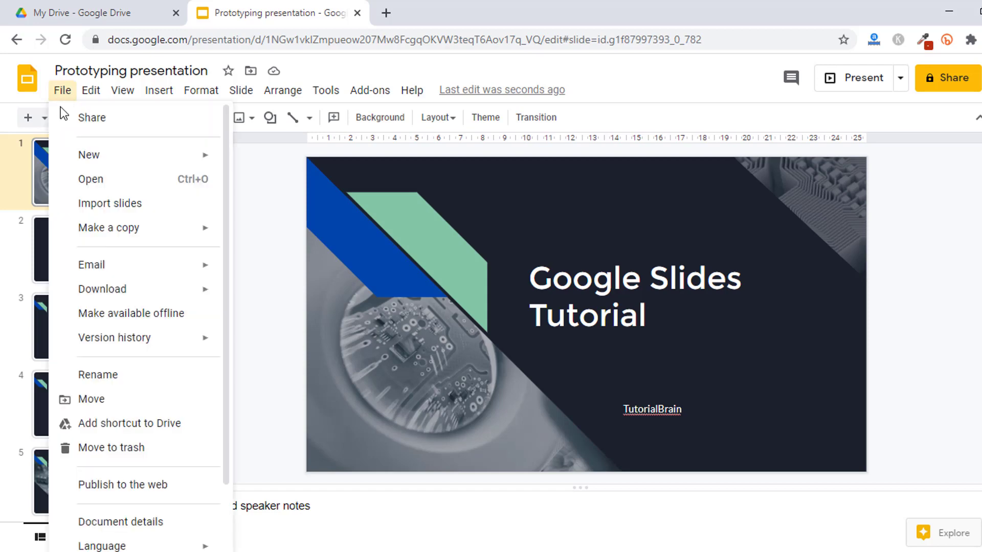
Move the Prototyping presentation to the trash and go to the Slides home screen.
click(112, 448)
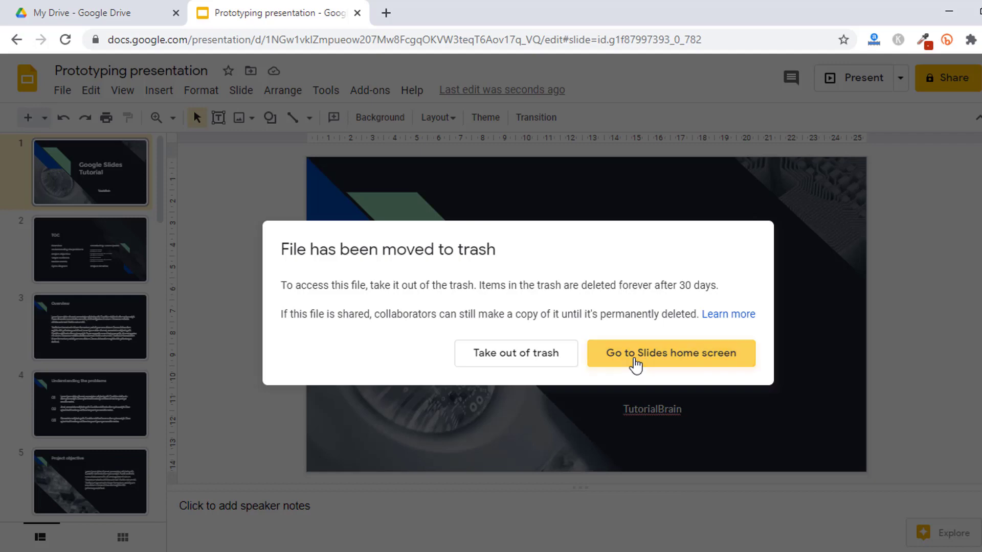
click(635, 363)
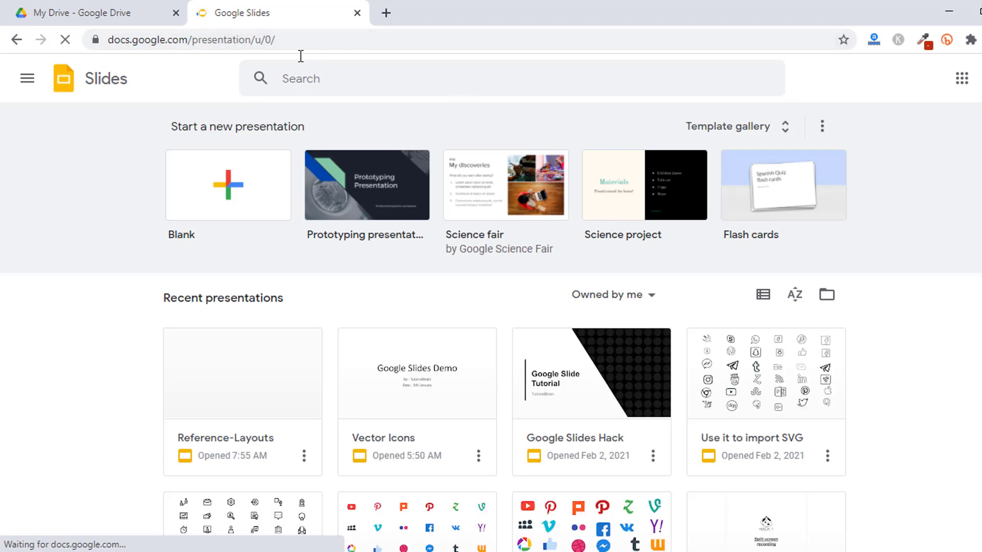
Browse the Slides template gallery, return home, and switch to the My Drive tab.
click(265, 39)
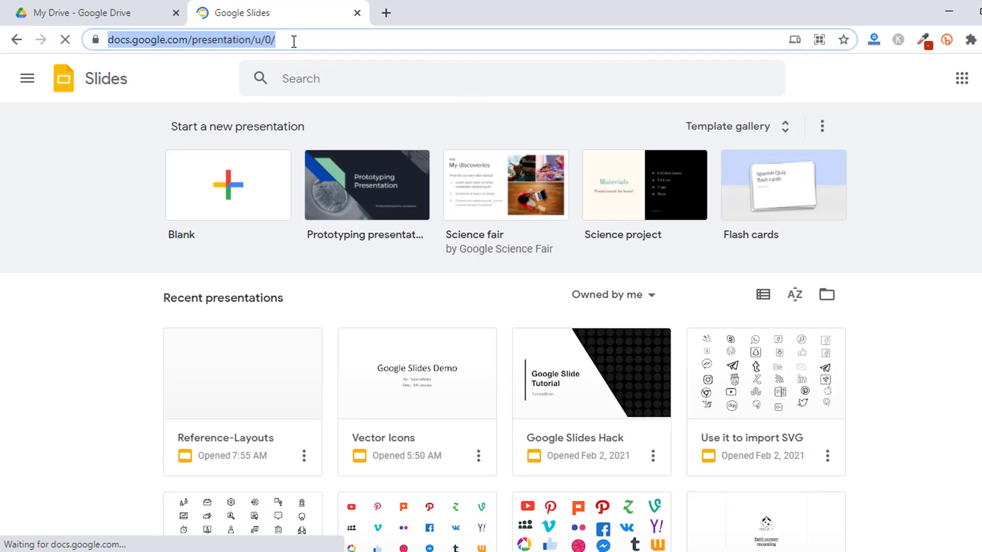
click(714, 127)
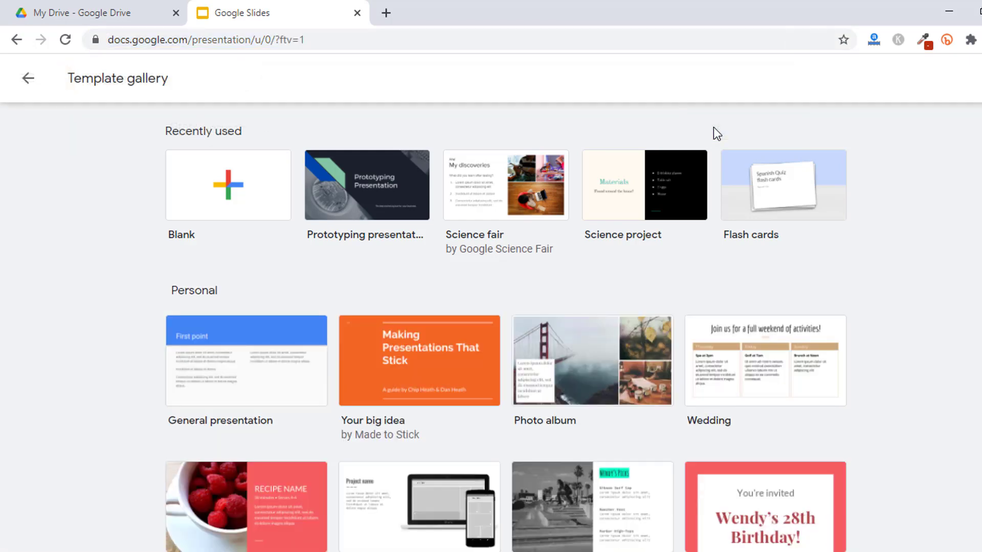
scroll(191, 259, down, 7)
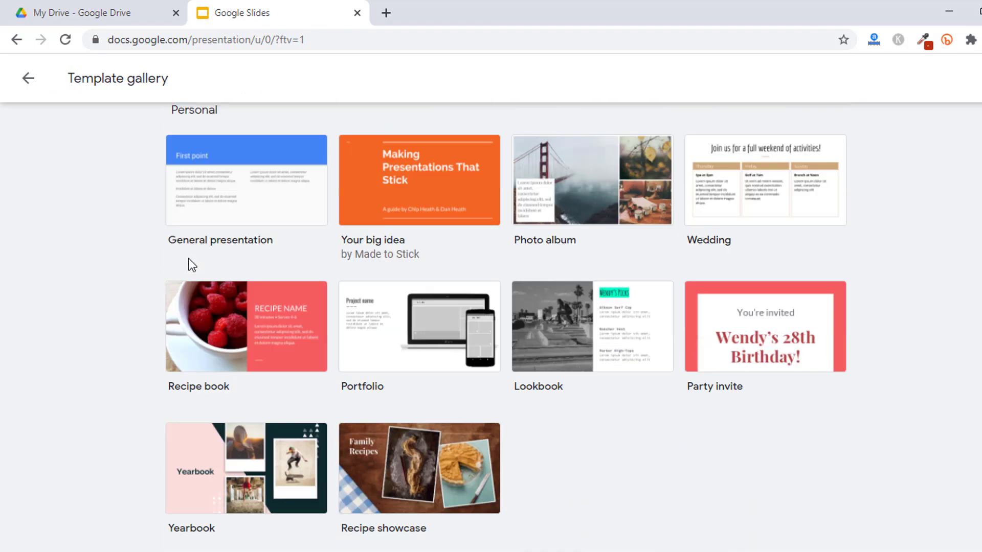
scroll(188, 256, down, 10)
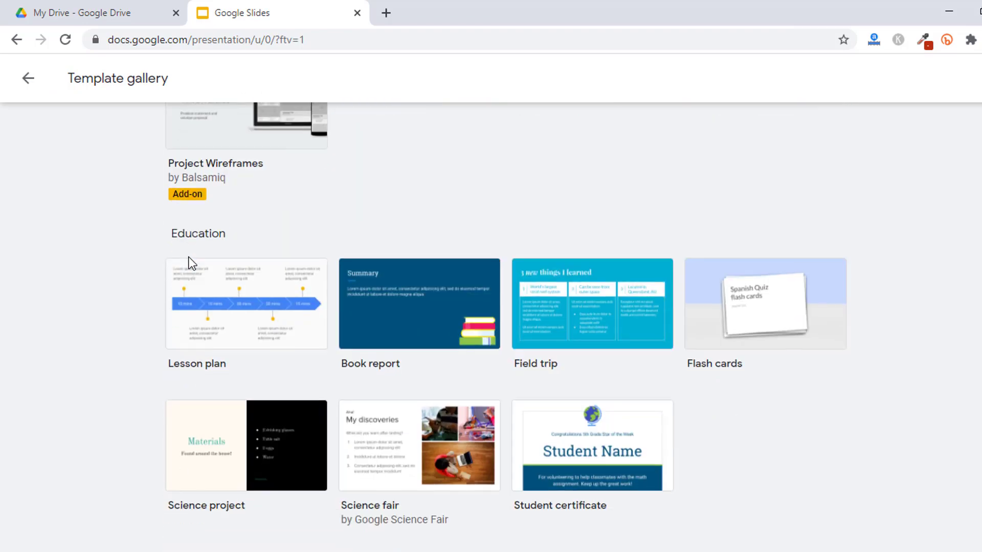
click(29, 79)
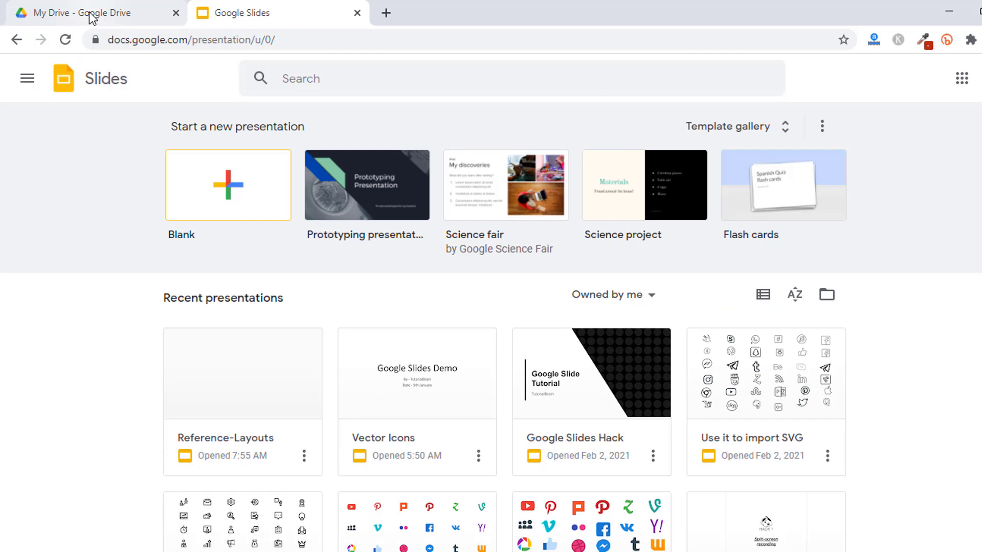
click(92, 18)
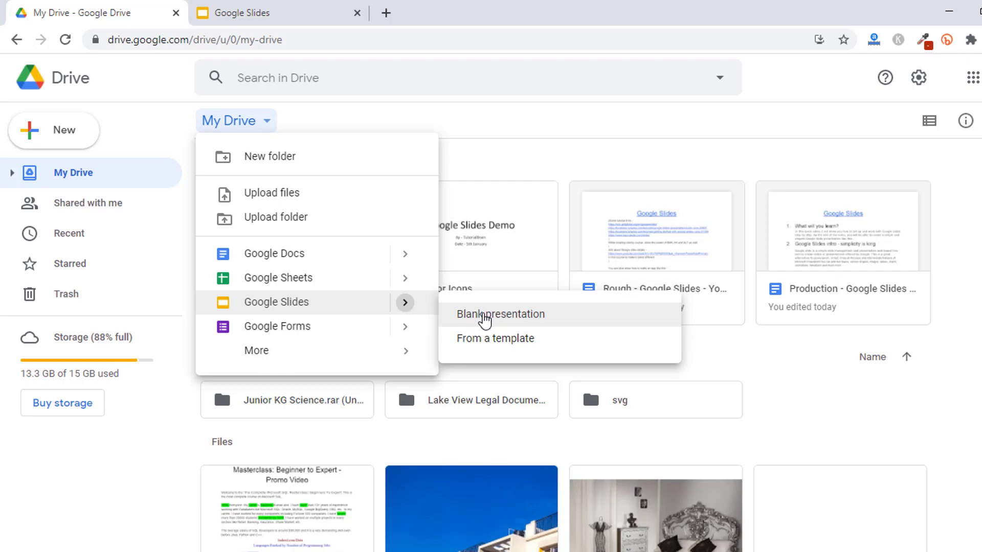
Dismiss the Drive menu and create a Blank presentation from the Slides home page.
click(500, 124)
click(237, 11)
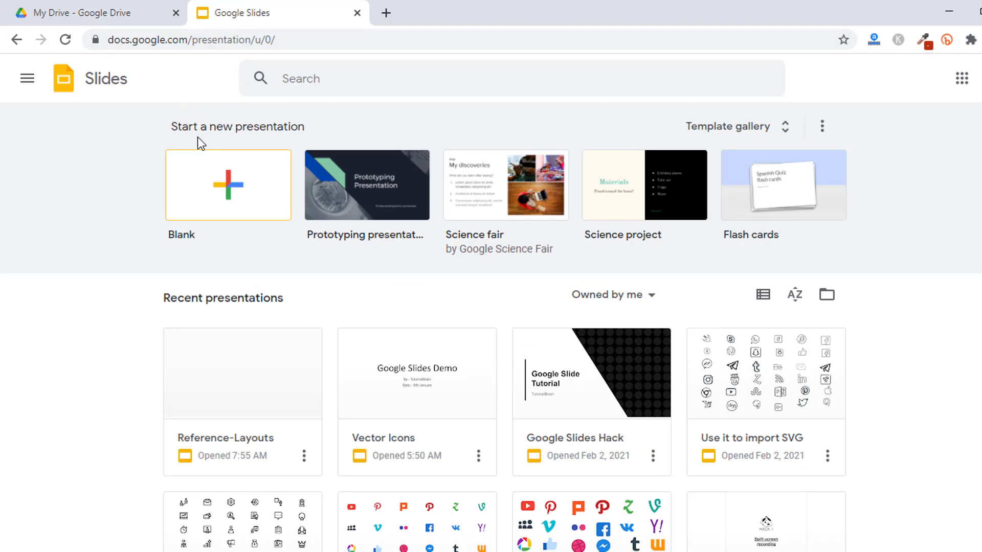
click(227, 188)
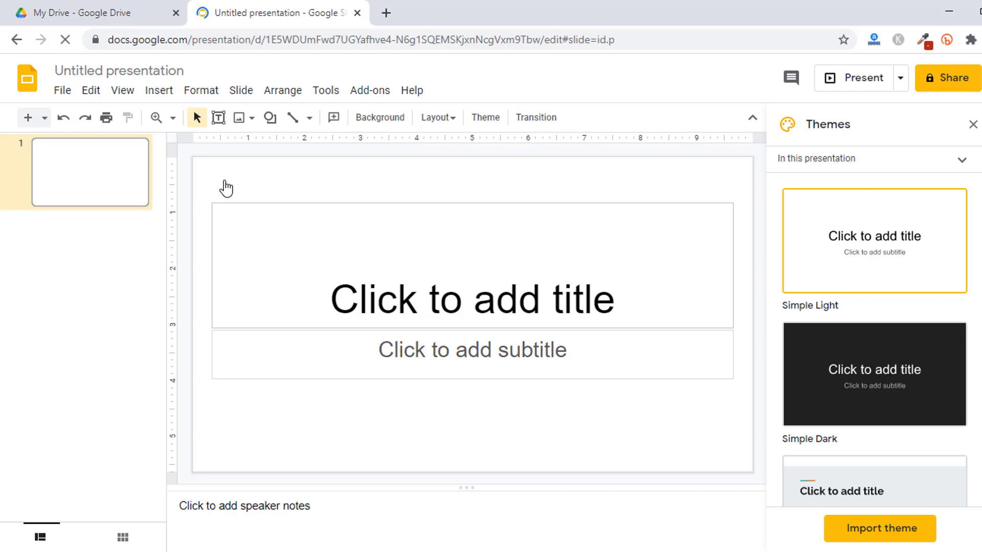
Set the untitled presentation's page size to Widescreen 16:9 in Page setup.
click(64, 96)
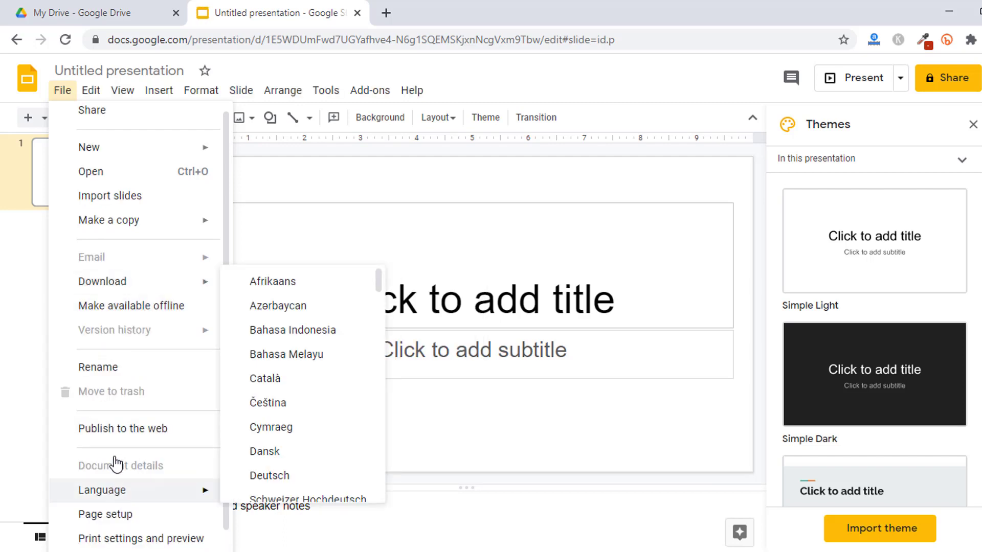
click(113, 515)
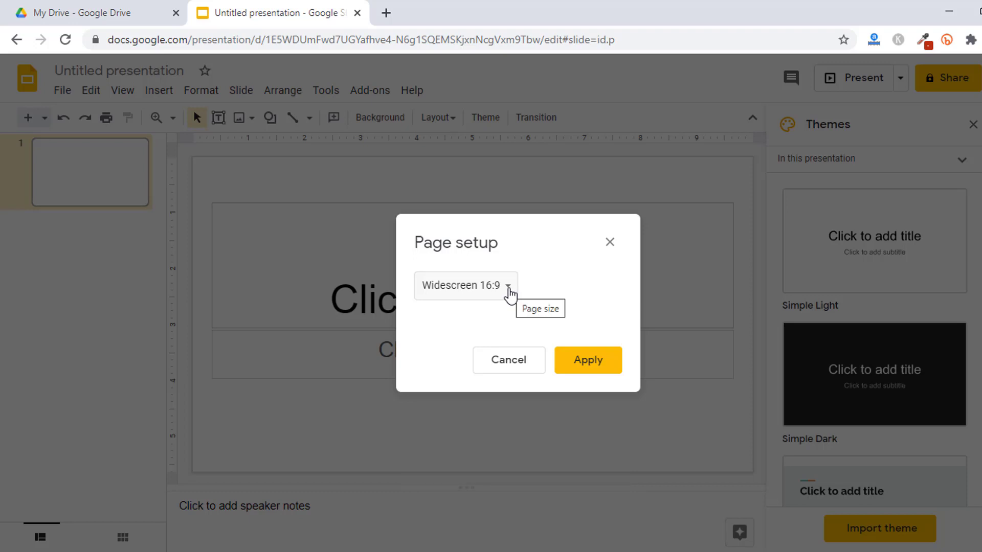
click(510, 293)
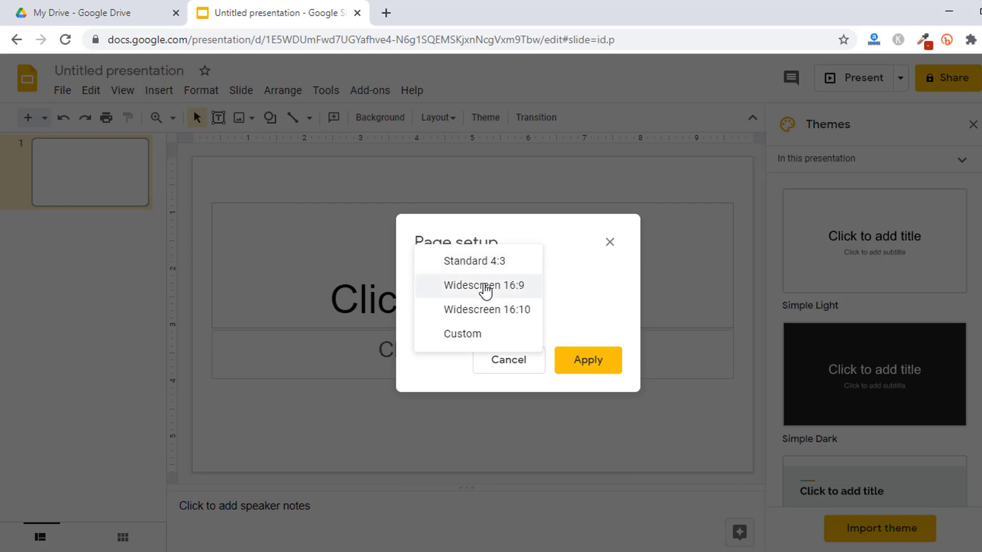
click(485, 290)
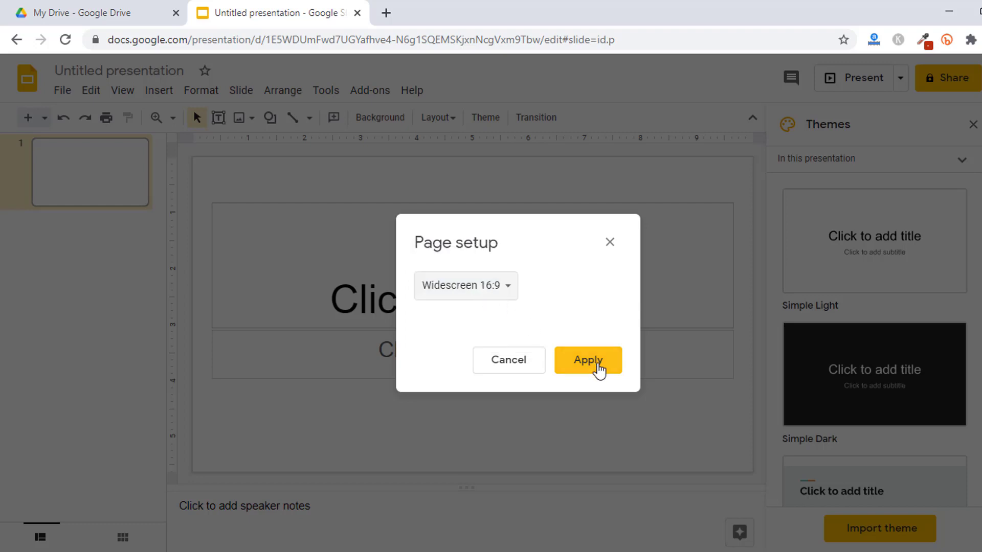